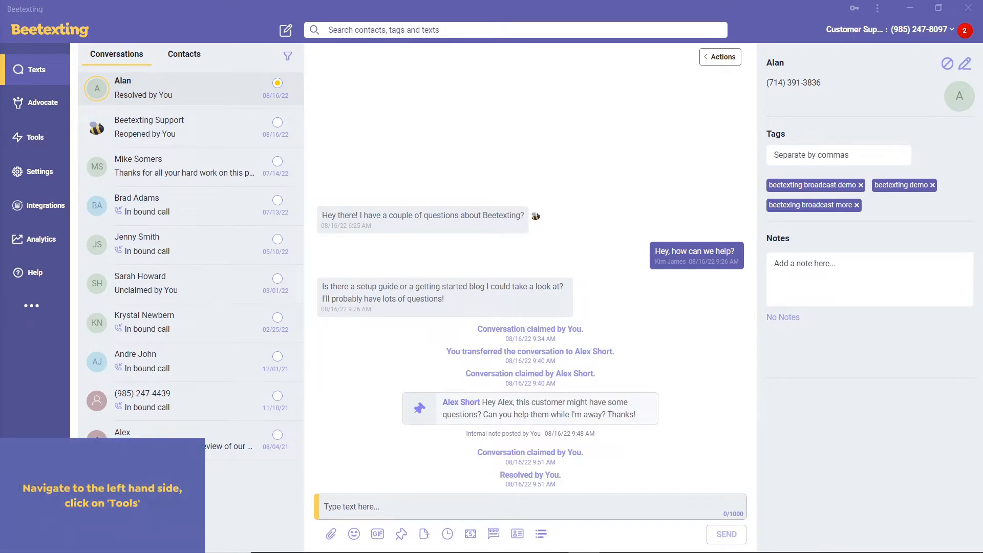
# - Start creating a new automation for the Customer Support department
pyautogui.click(47, 138)
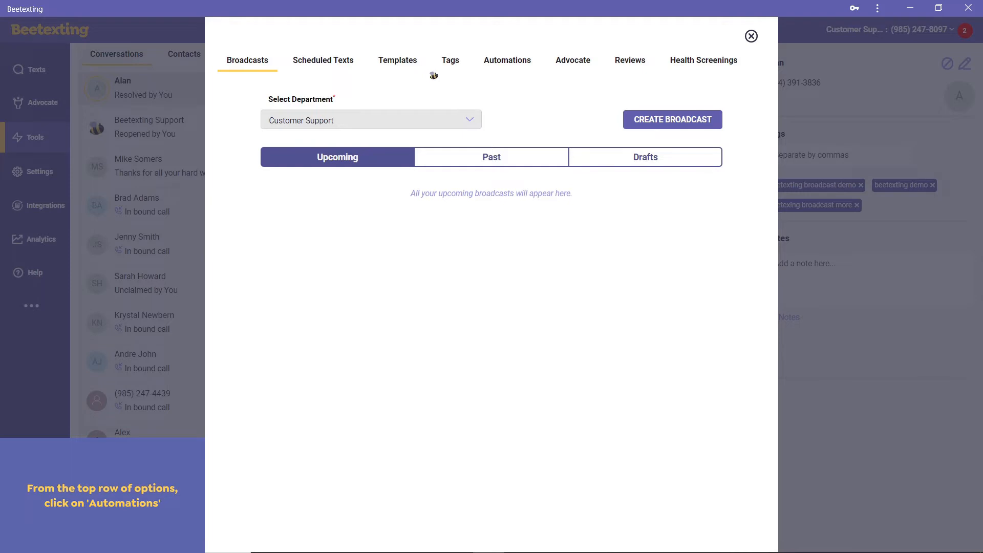
pyautogui.click(513, 67)
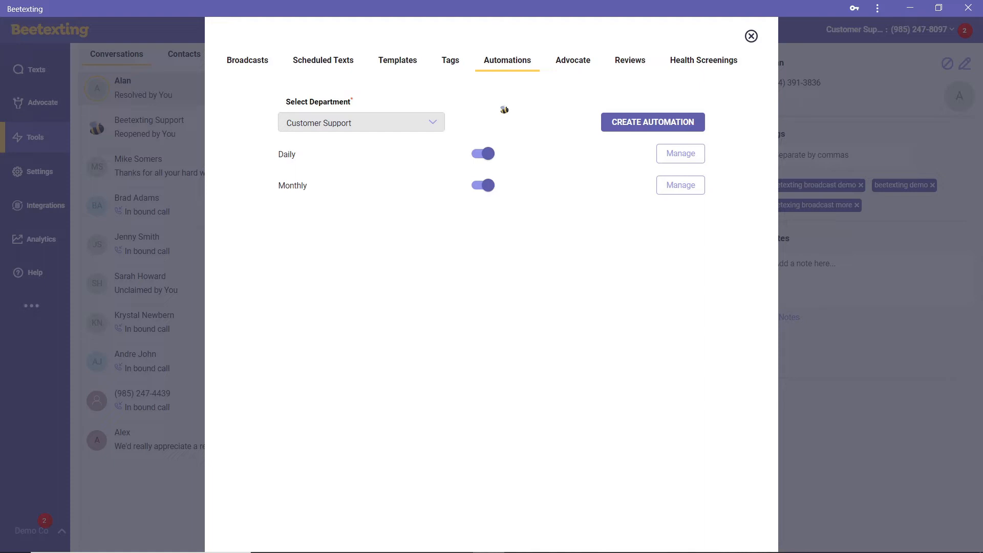
pyautogui.click(430, 125)
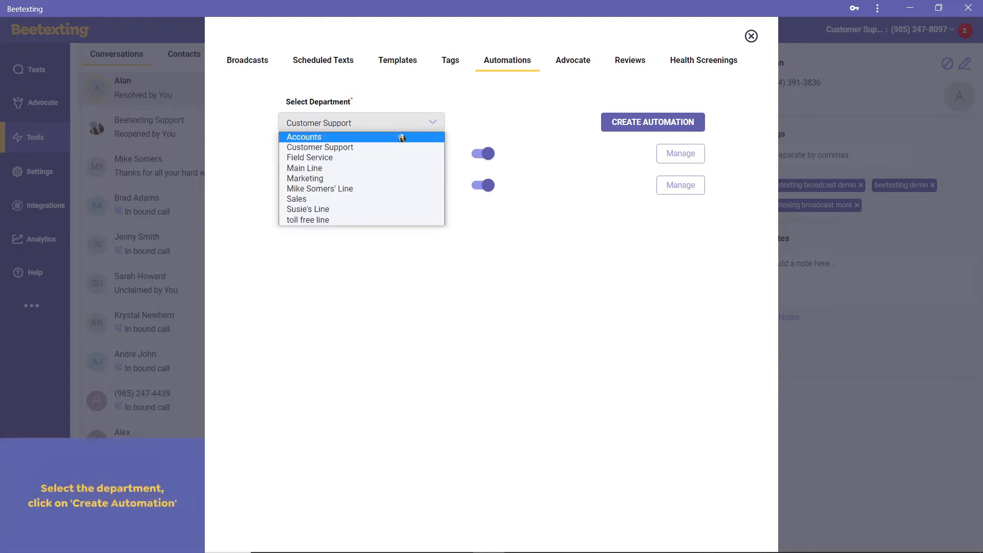
pyautogui.click(398, 146)
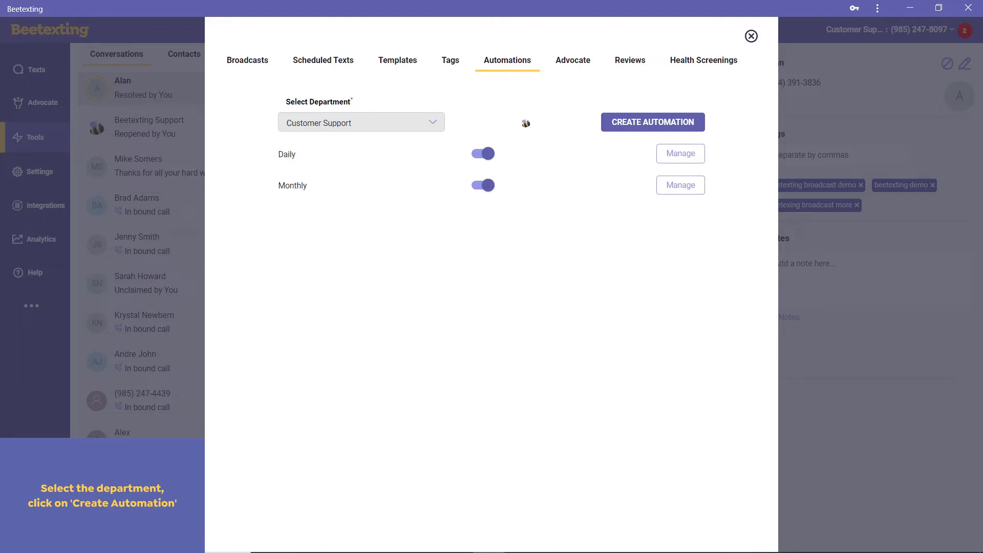
pyautogui.click(655, 125)
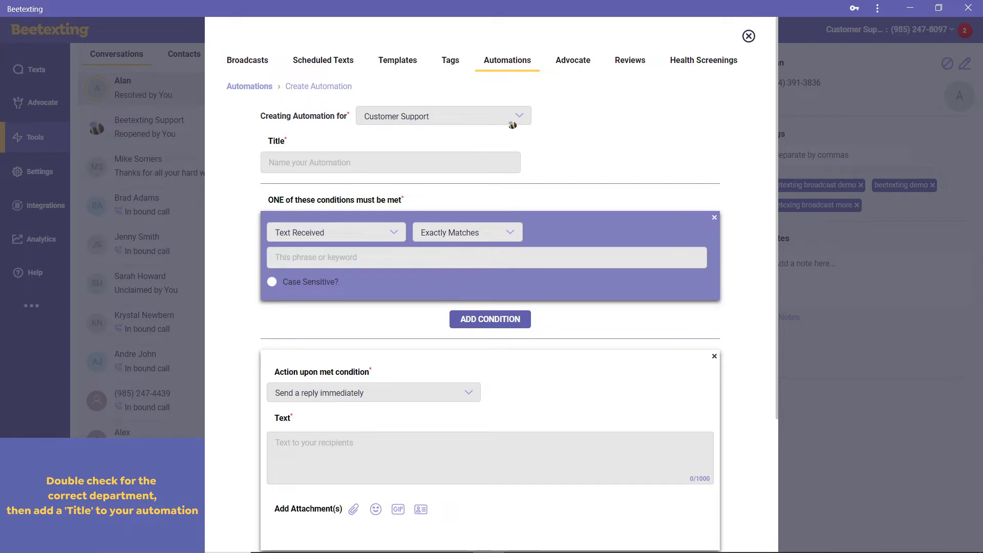
pyautogui.click(492, 118)
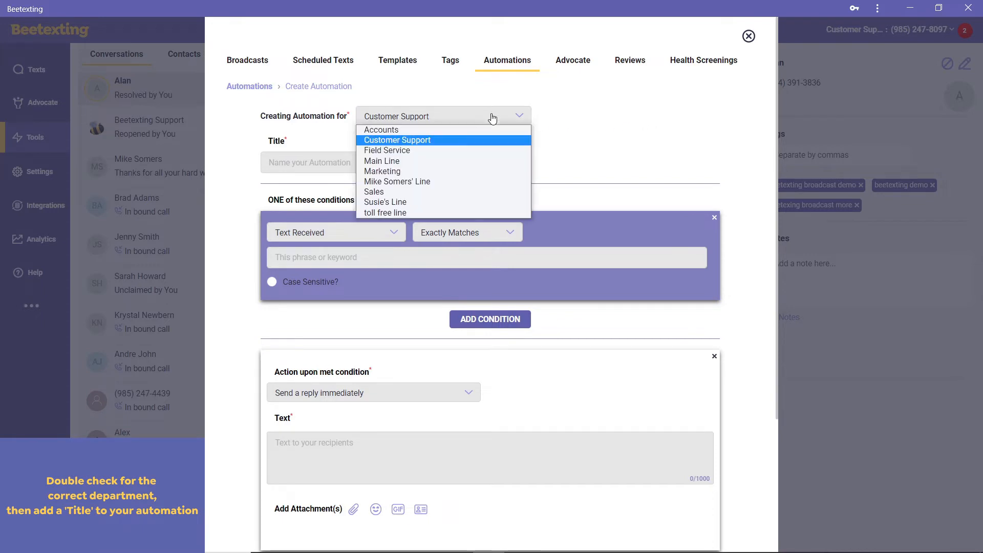
pyautogui.click(414, 139)
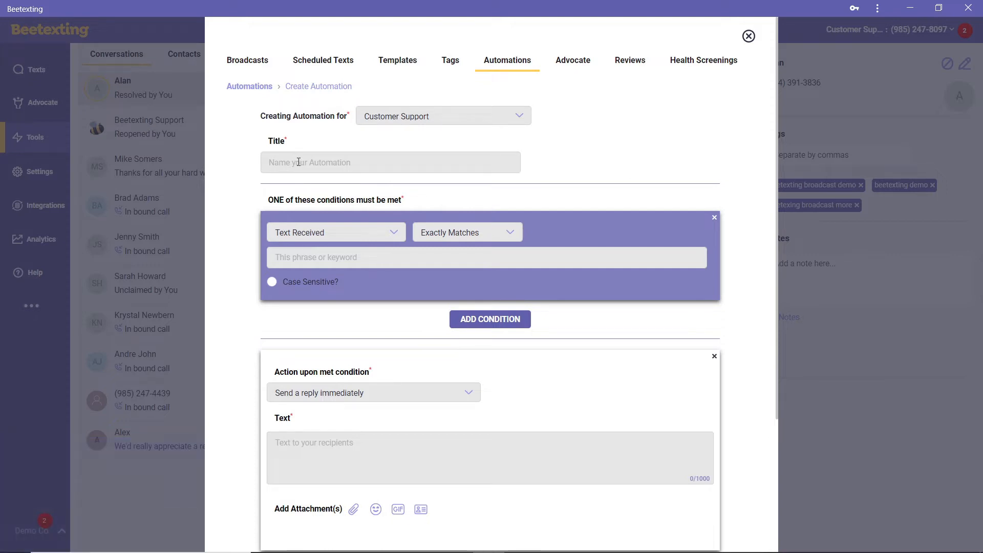
# - Title the automation "Gathering Opt-ins" and set the keyword of its exact-match received-text condition to "Buzz"
pyautogui.write('G')
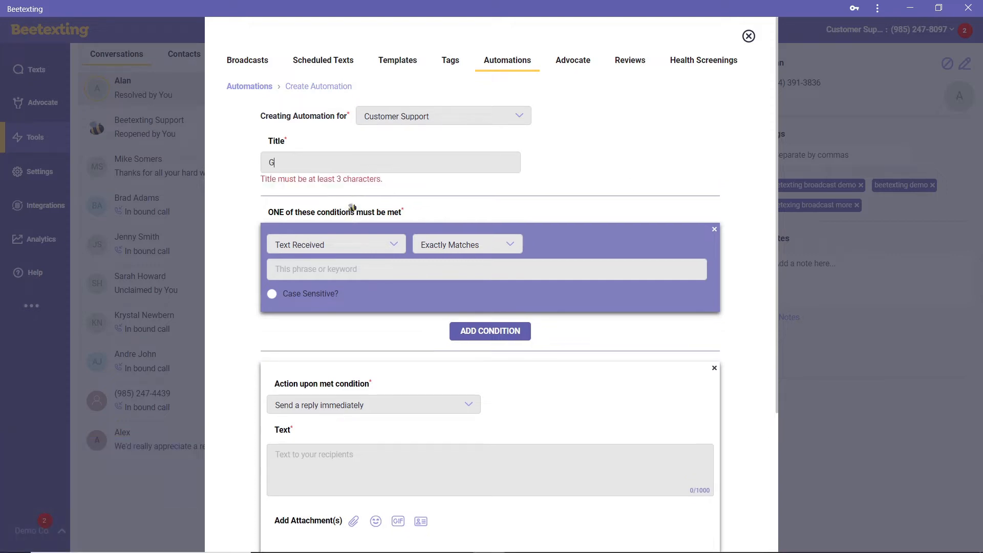
pyautogui.write('athering Opt-ins')
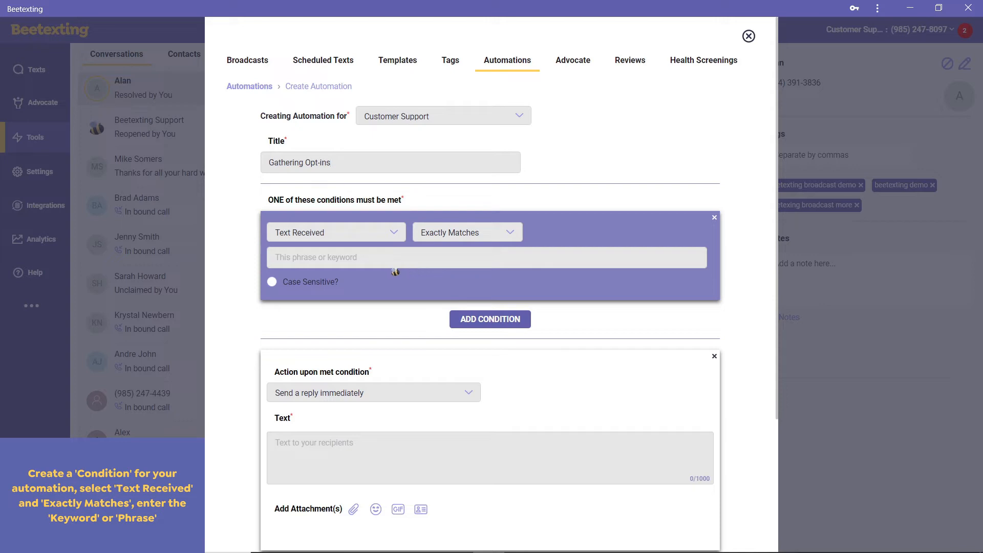
pyautogui.click(376, 259)
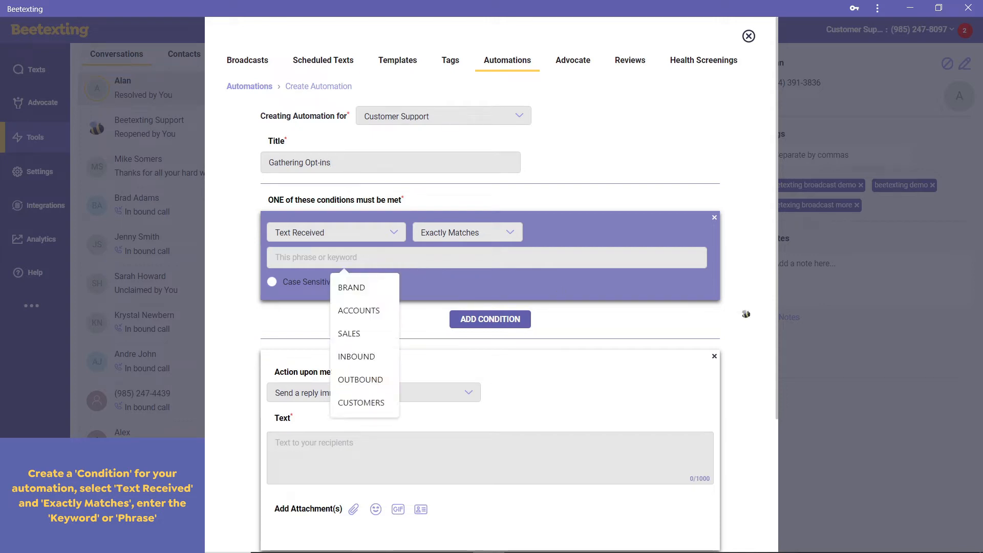
pyautogui.write('Buzz')
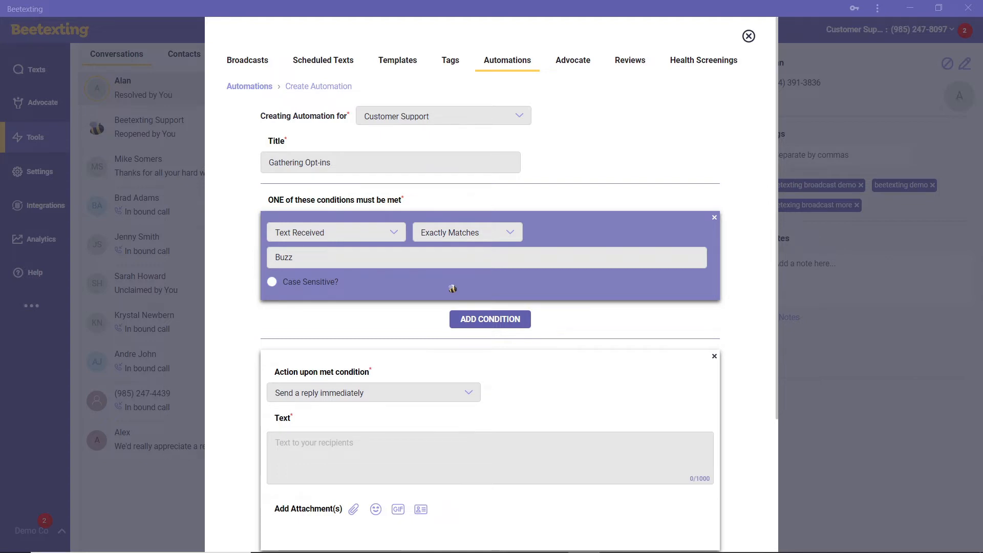
# - Write the immediate reply text "Thanks for joining our hive! We'll Keep you up to date with all things Beetexting!"
pyautogui.scroll(-3, 452, 289)
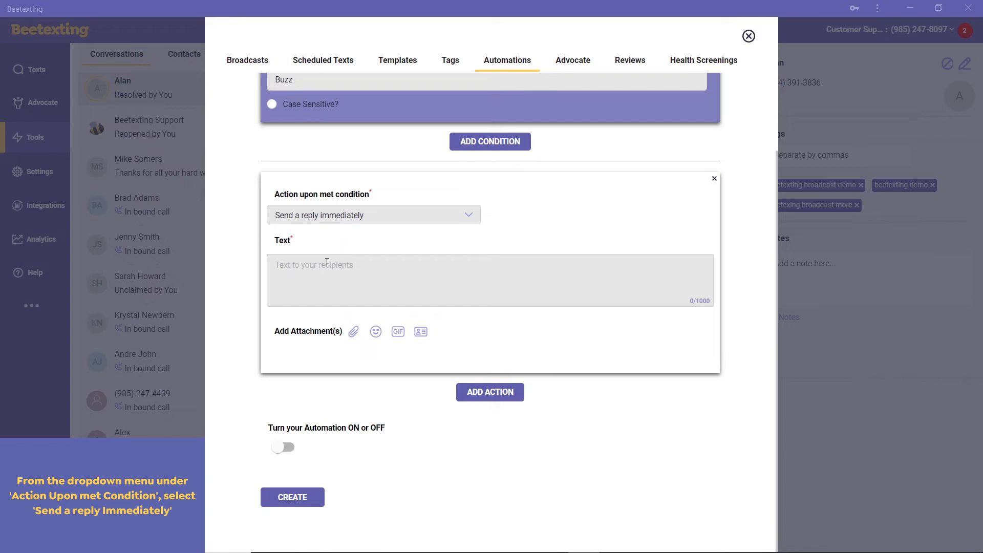
pyautogui.click(300, 257)
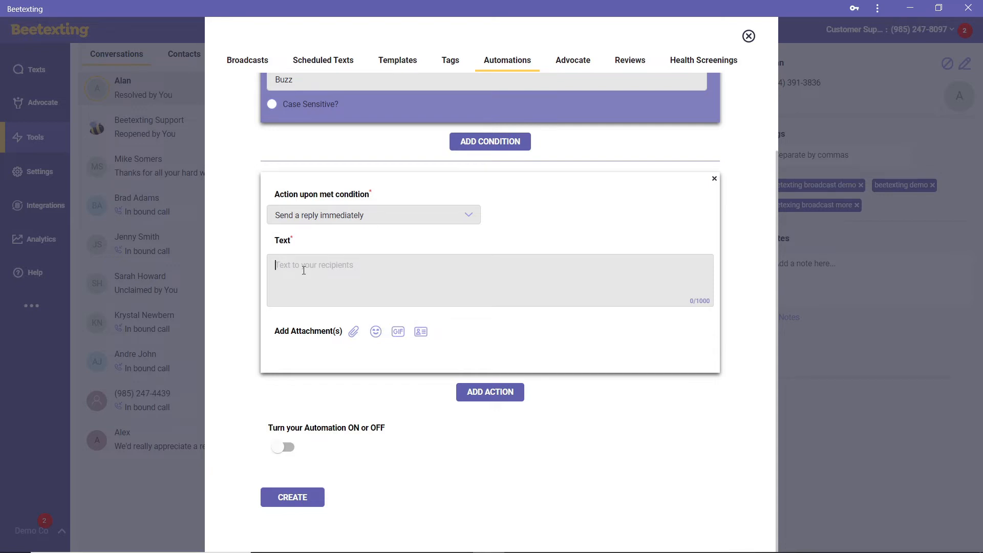
pyautogui.write('Thanks for joining our give')
pyautogui.press('BackSpace')
pyautogui.press('BackSpace')
pyautogui.press('BackSpace')
pyautogui.press('BackSpace')
pyautogui.press('BackSpace')
pyautogui.write("hive! We'll Keep you up to date ")
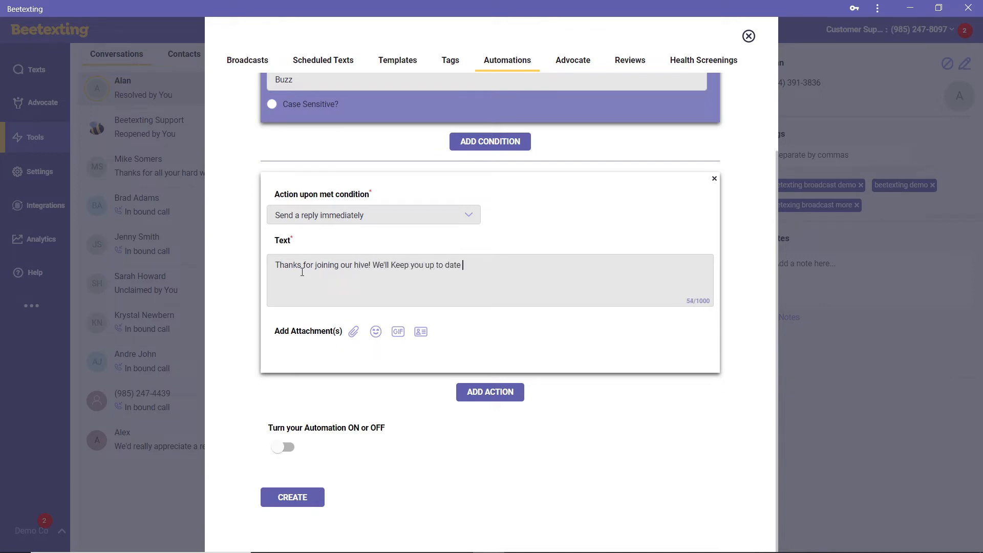
pyautogui.write('with all things Beetexting!')
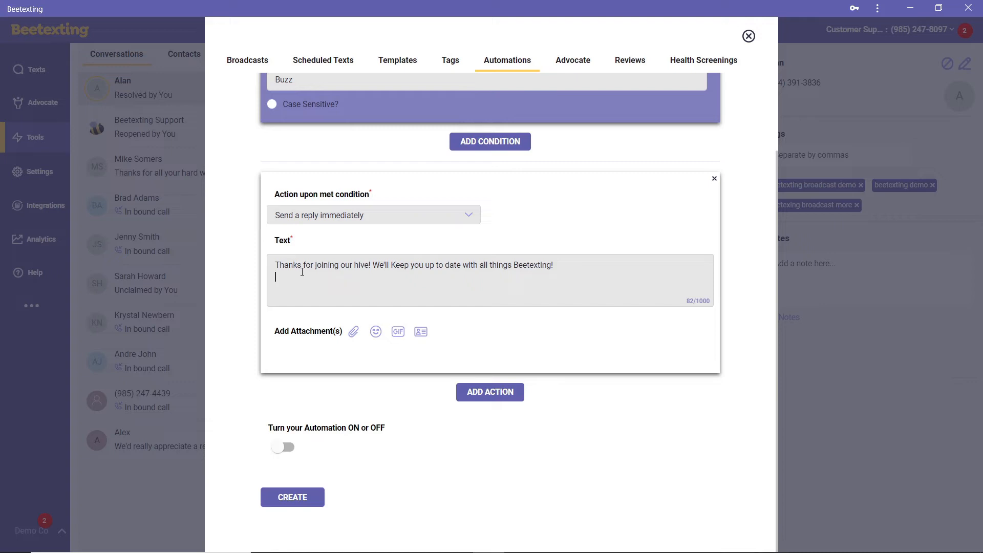
# - Add "Reply HELP for more info or STOP to opt-out of all messages" below a blank line in the reply text
pyautogui.press('Return')
pyautogui.write('Reply HELP for more info or STOP to opt-')
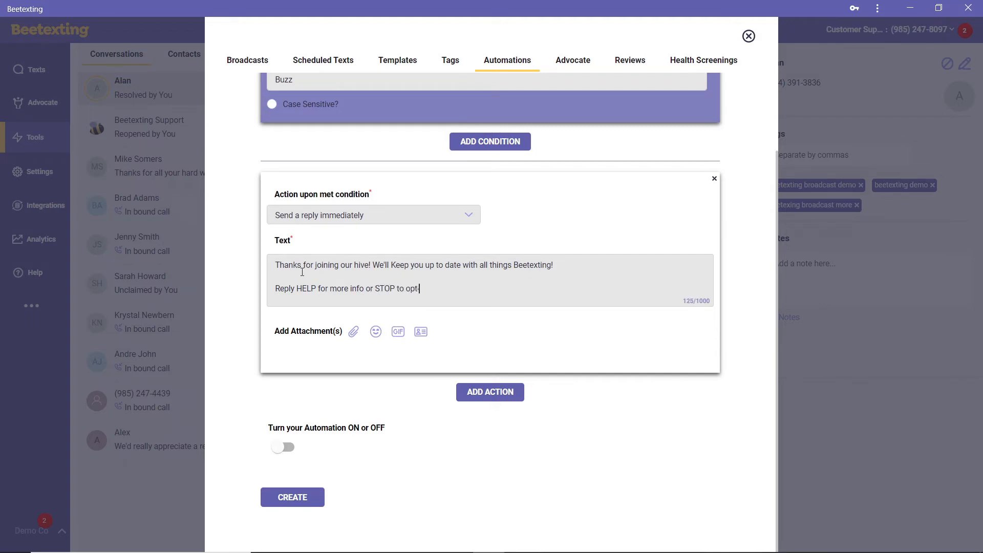
pyautogui.write('out of all messages')
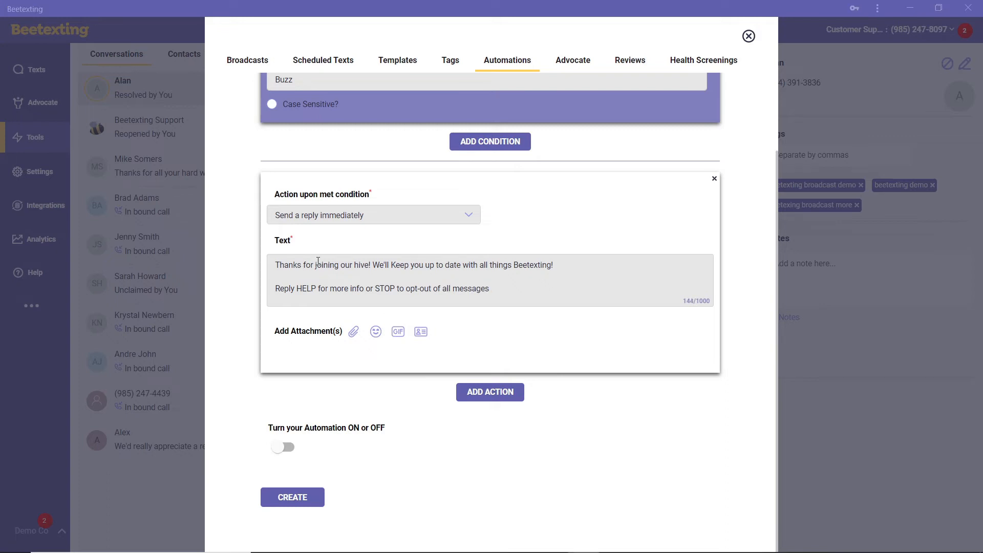
# - Add a second action that adds the existing buzzoptin tag to the contact immediately
pyautogui.click(493, 394)
pyautogui.scroll(-4, 492, 389)
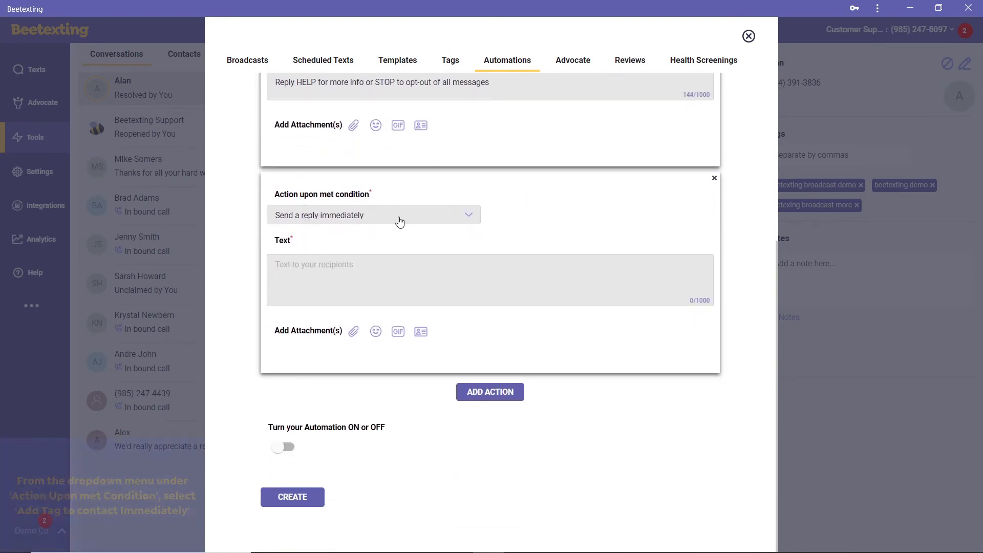
pyautogui.click(357, 219)
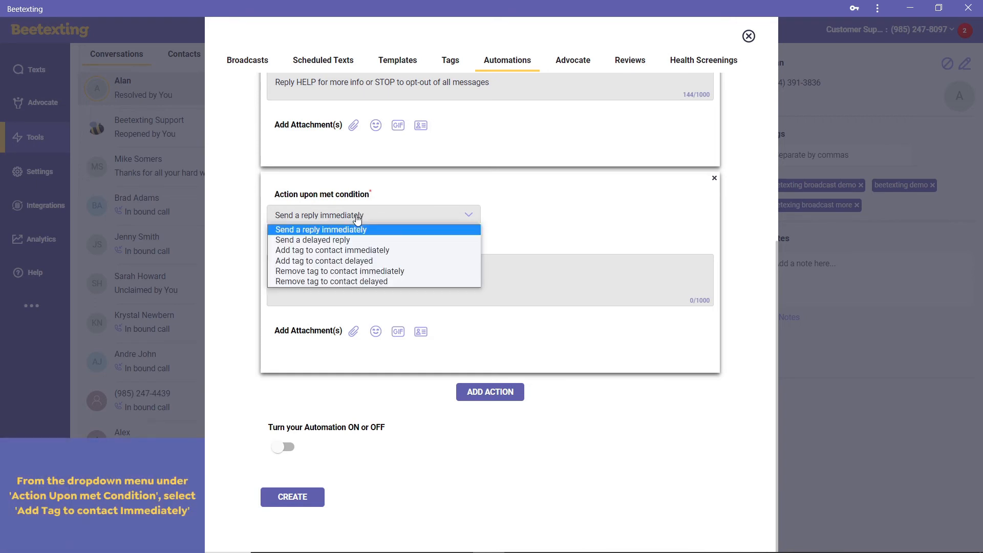
pyautogui.click(358, 250)
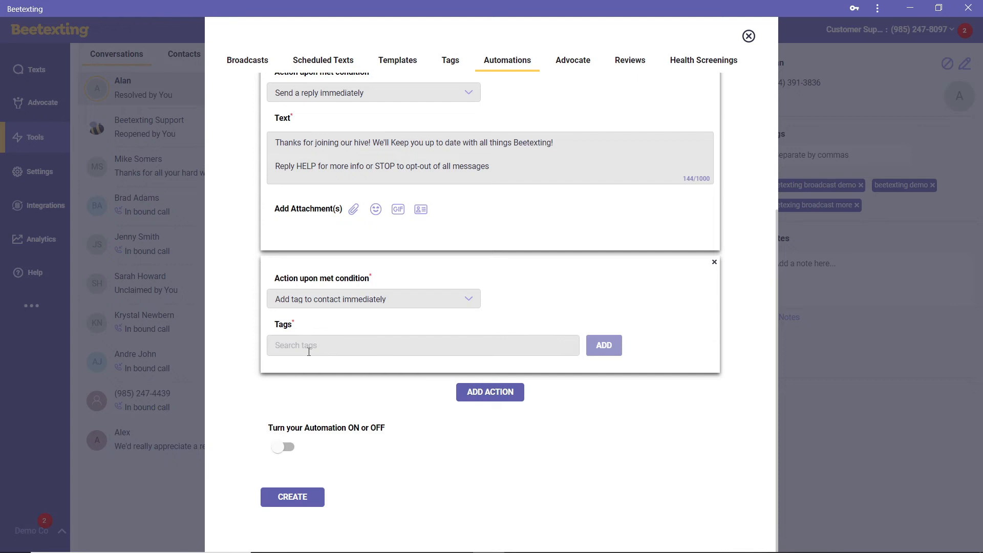
pyautogui.write('Buzz')
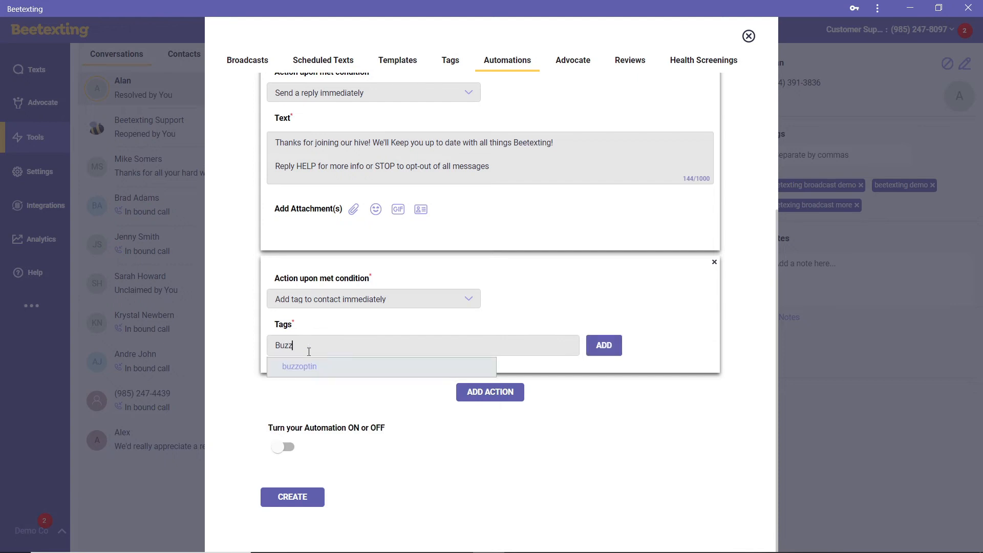
pyautogui.click(301, 366)
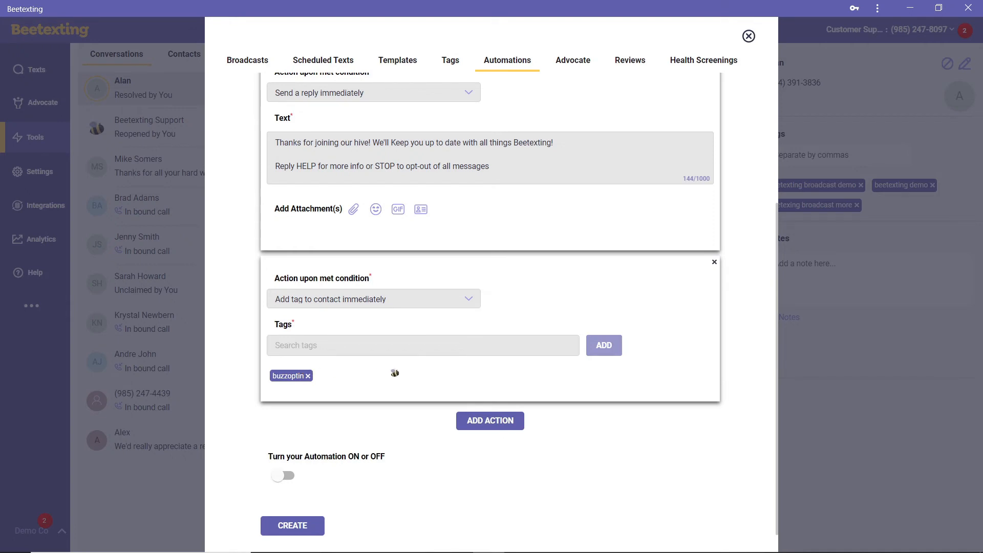
# - Turn the automation on and create it
pyautogui.scroll(-1, 395, 373)
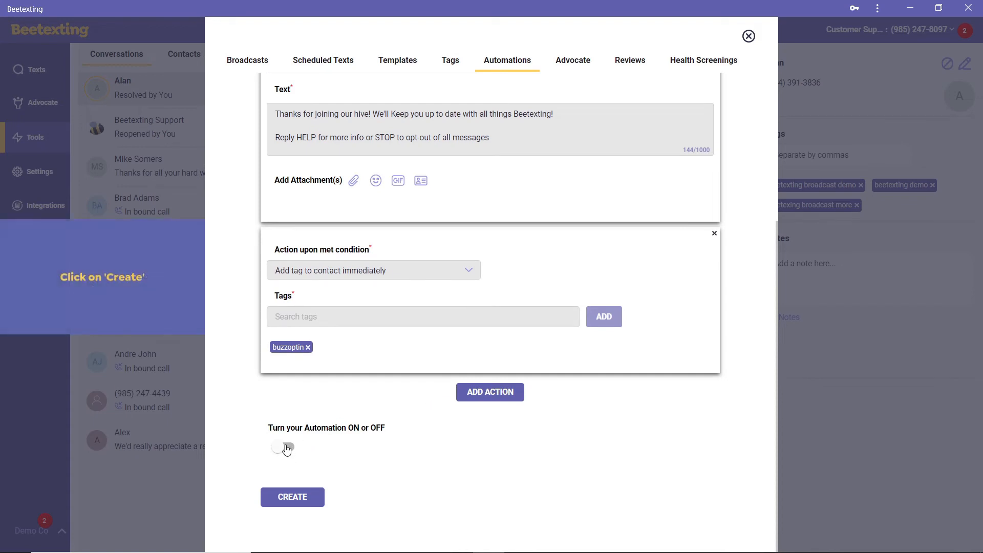
pyautogui.click(284, 446)
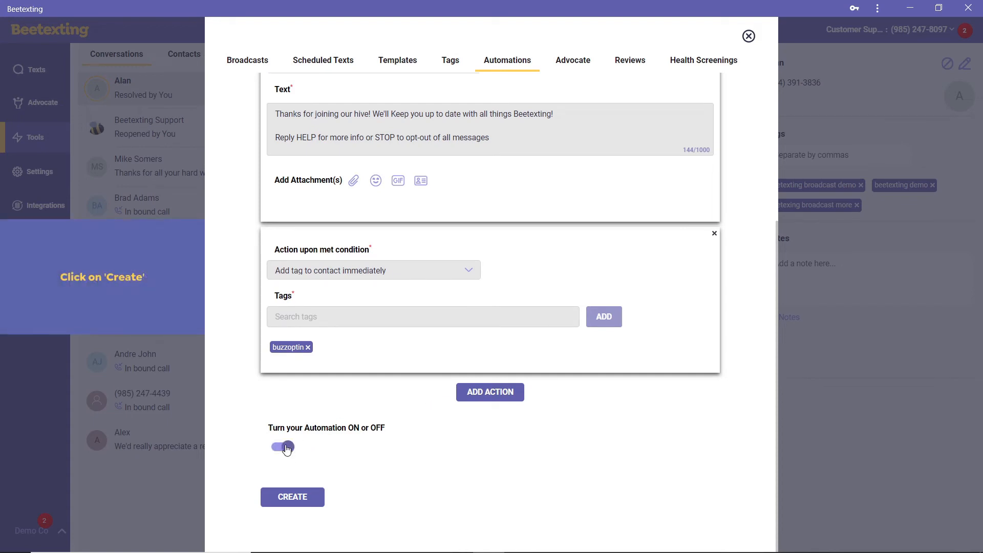
pyautogui.click(292, 499)
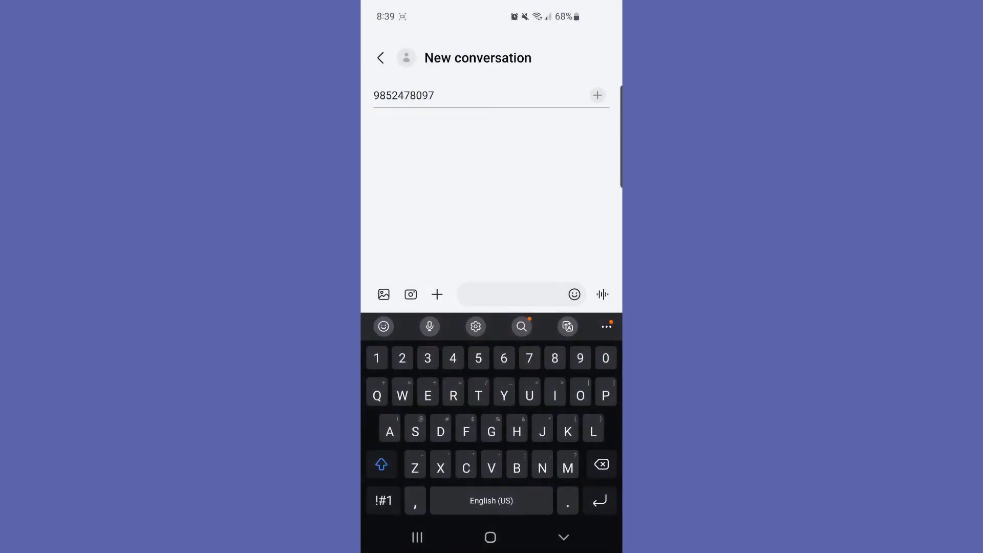
# - Test the automation from the phone's messaging app by sending the text "Buzz" to the Customer Support number
pyautogui.click(461, 295)
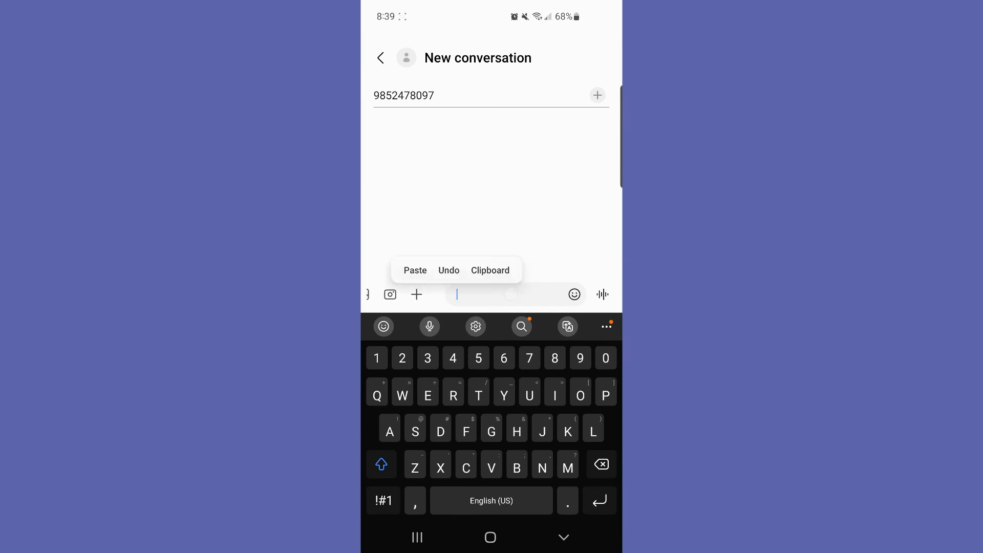
pyautogui.write('Buzz')
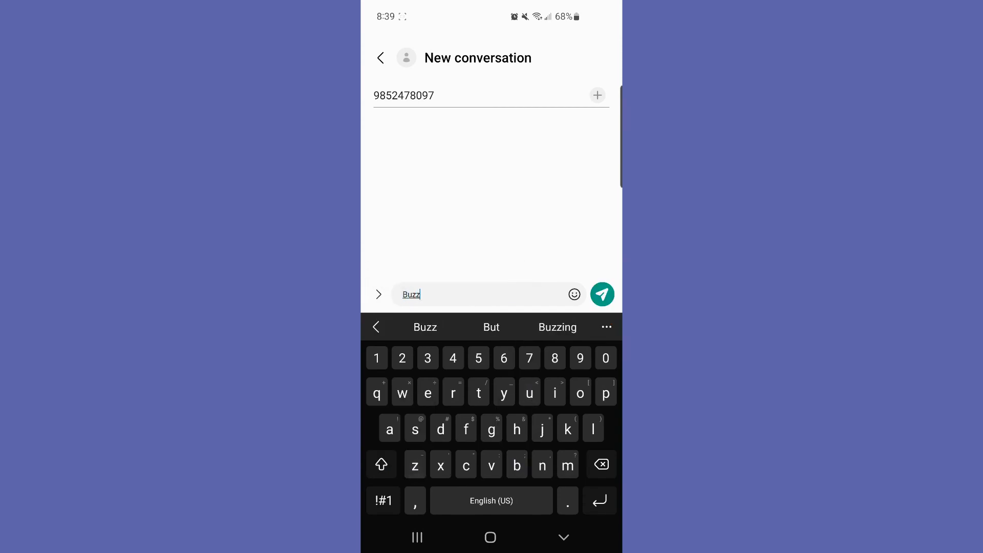
pyautogui.click(603, 294)
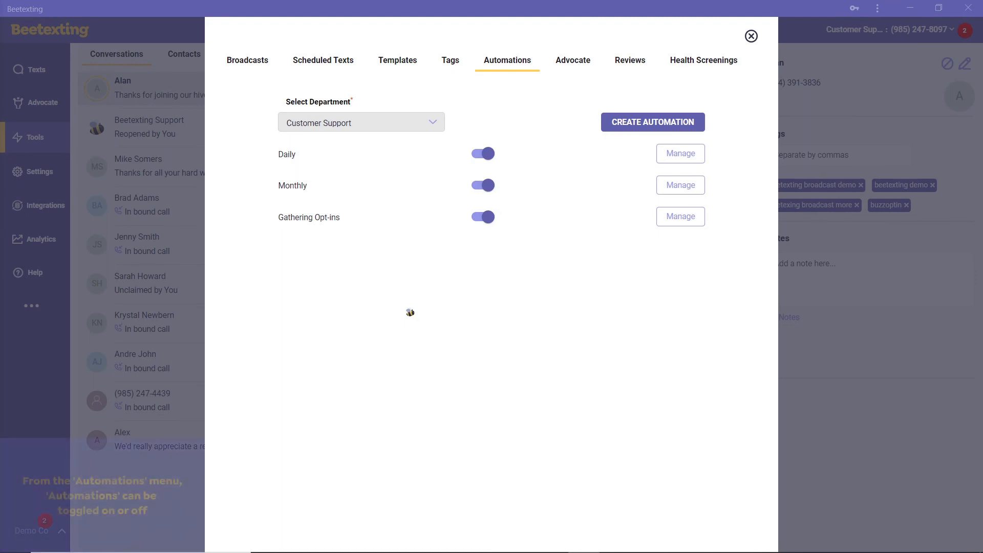
# - Switch the Daily automation off and back on
pyautogui.click(492, 154)
pyautogui.click(493, 157)
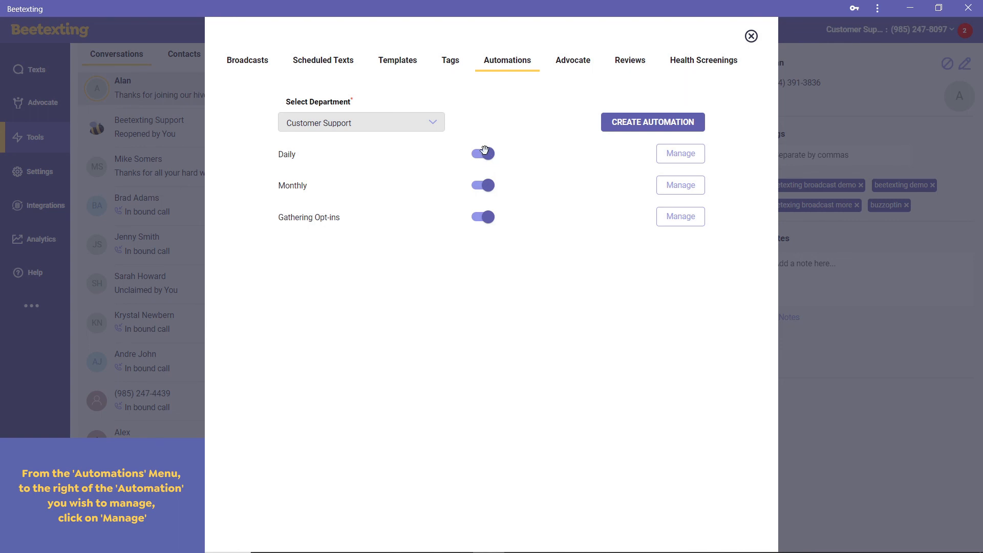
# - Open the Gathering Opt-ins automation for managing and review its condition and actions
pyautogui.click(682, 218)
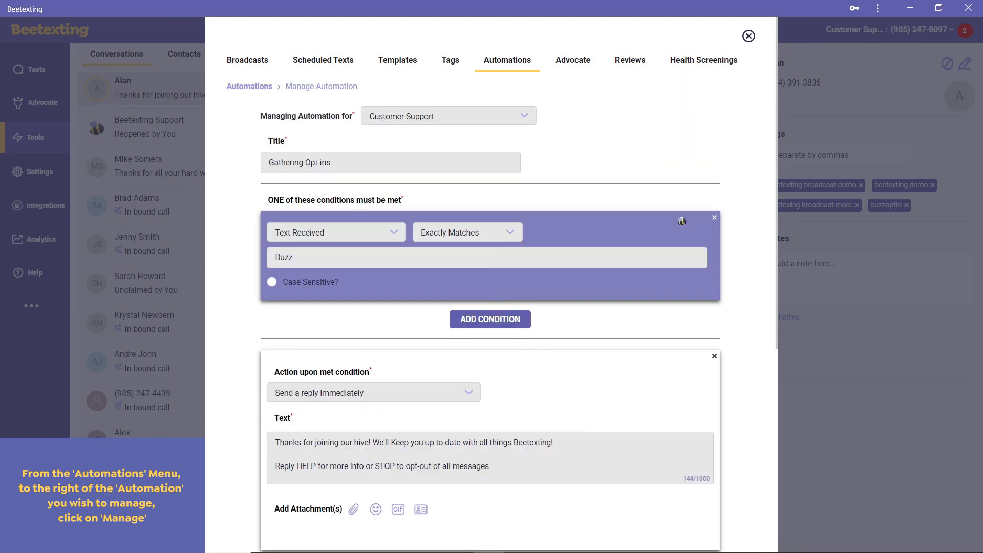
pyautogui.scroll(-4, 680, 221)
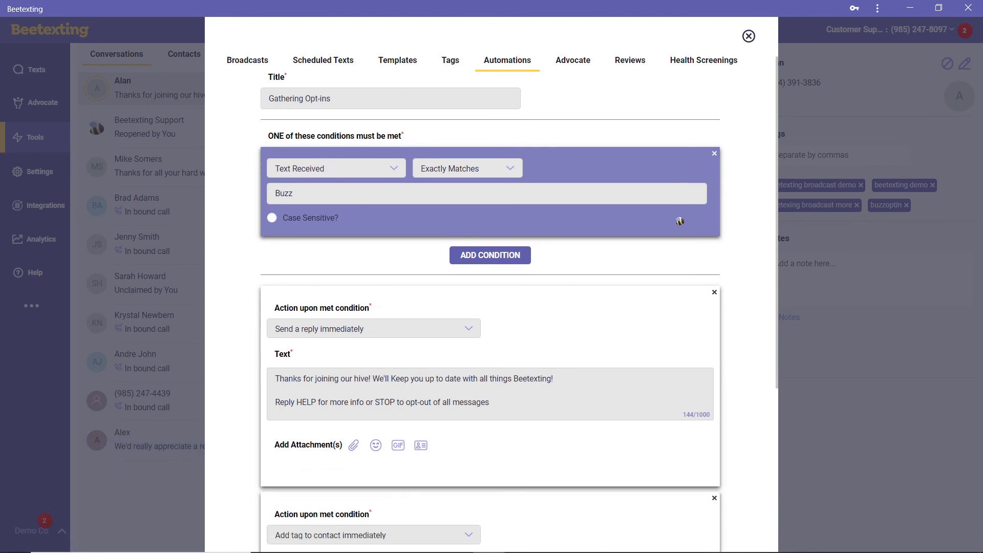
pyautogui.scroll(-3, 680, 221)
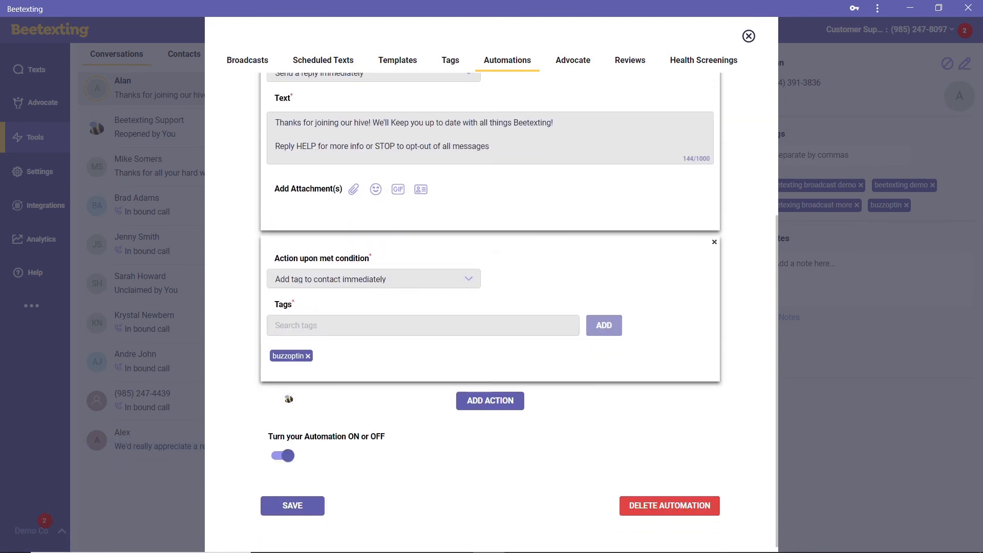
pyautogui.click(484, 398)
pyautogui.scroll(-4, 599, 286)
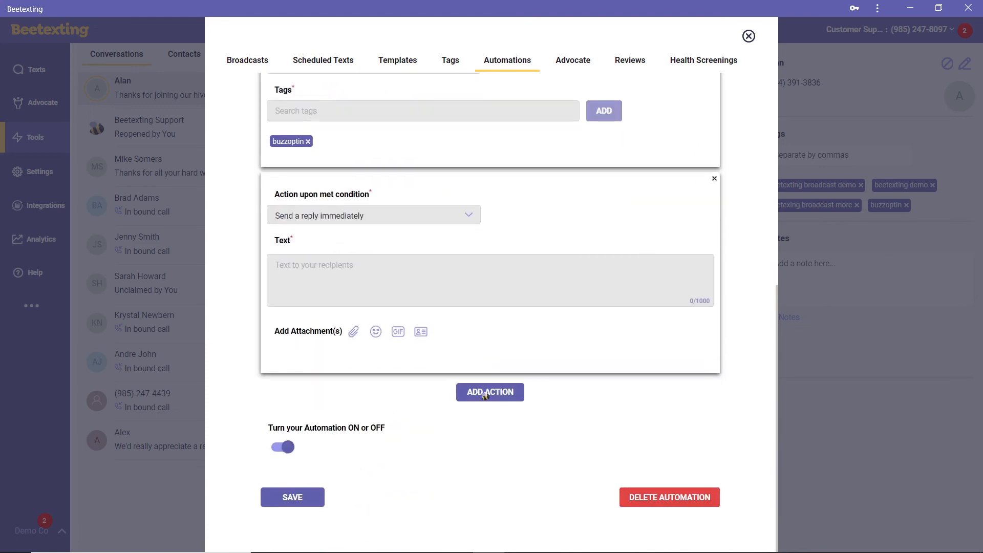
pyautogui.click(715, 175)
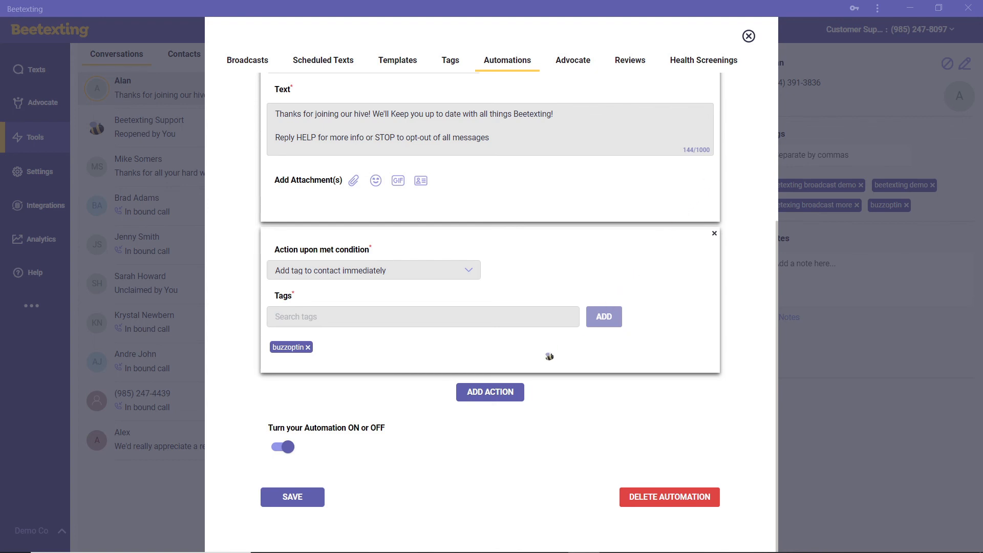
# - Save the Gathering Opt-ins automation
pyautogui.click(296, 499)
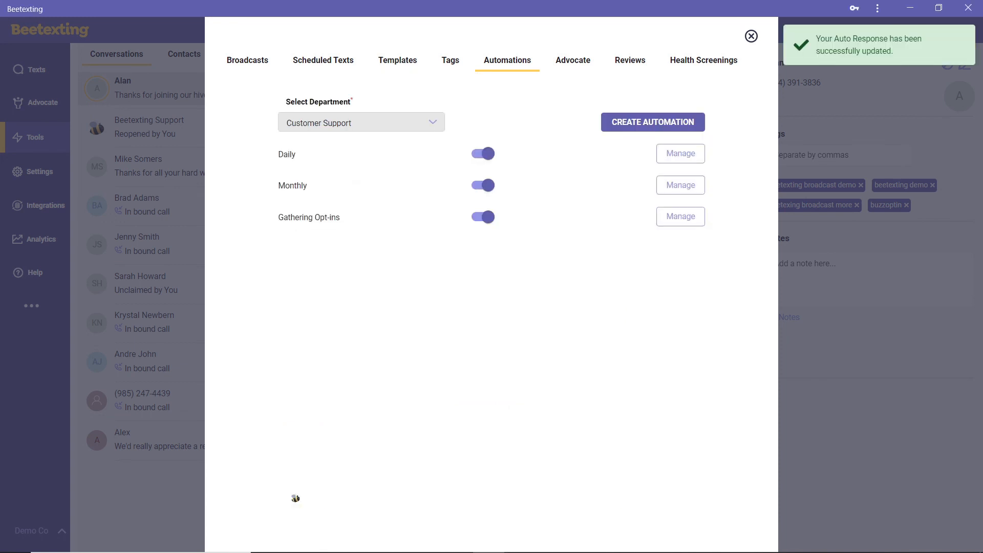